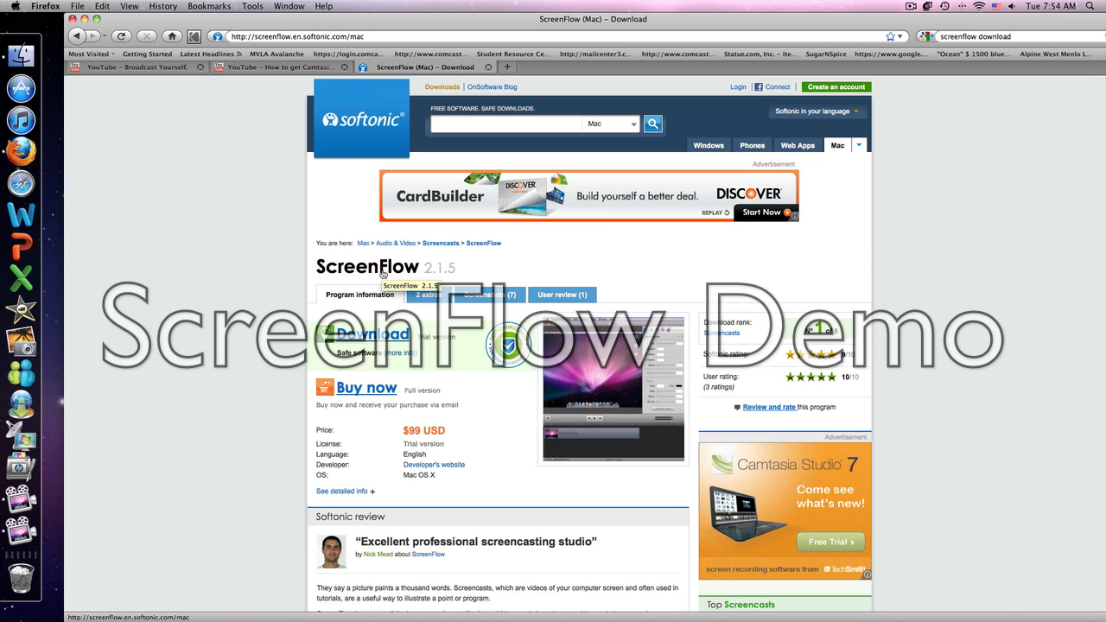
Search 'screenflow download', land on Softonic's ScreenFlow (Mac) page, then bring up ScreenFlow's menu-bar recording options
{"action": "left_click", "coordinate": [1025, 36]}
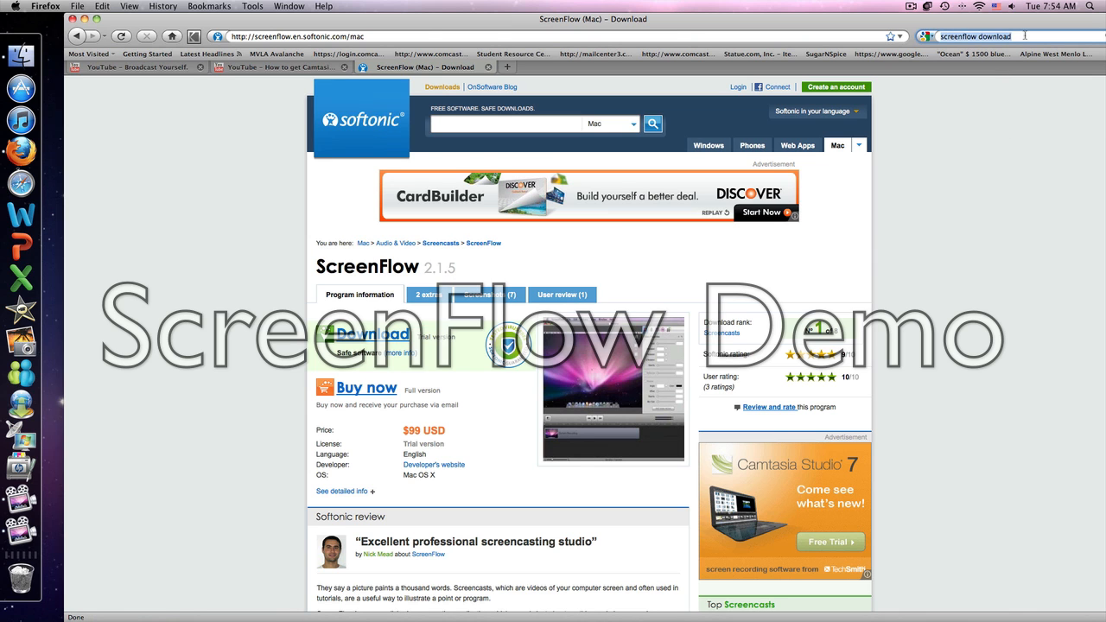
{"action": "key", "text": "Return"}
{"action": "left_click", "coordinate": [456, 202]}
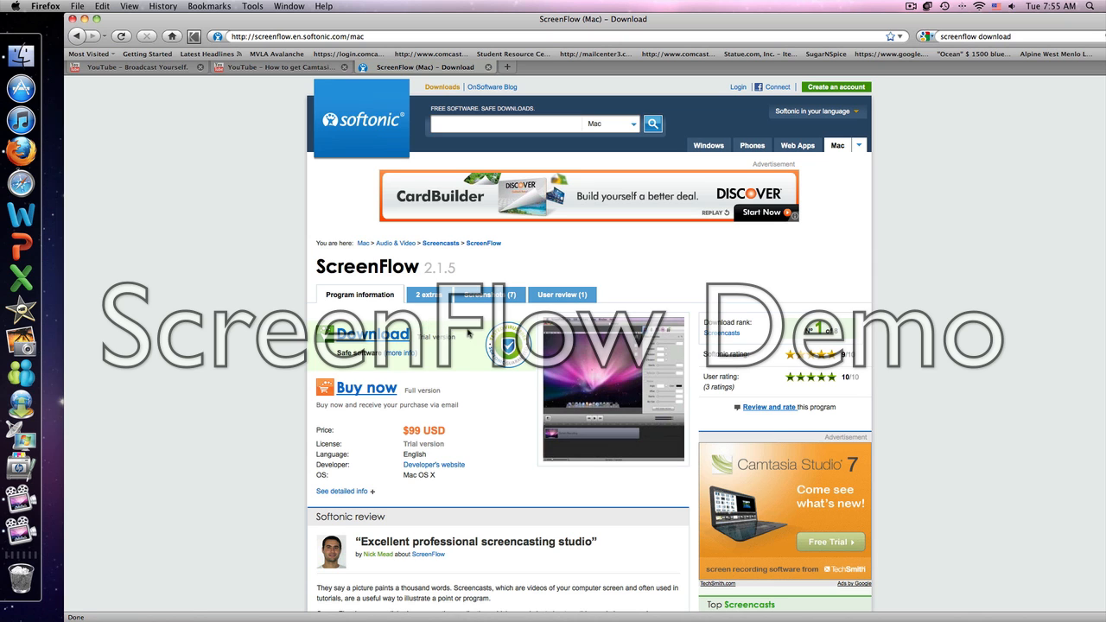
{"action": "scroll", "coordinate": [205, 156], "scroll_direction": "down", "scroll_amount": 5}
{"action": "scroll", "coordinate": [205, 156], "scroll_direction": "down", "scroll_amount": 5}
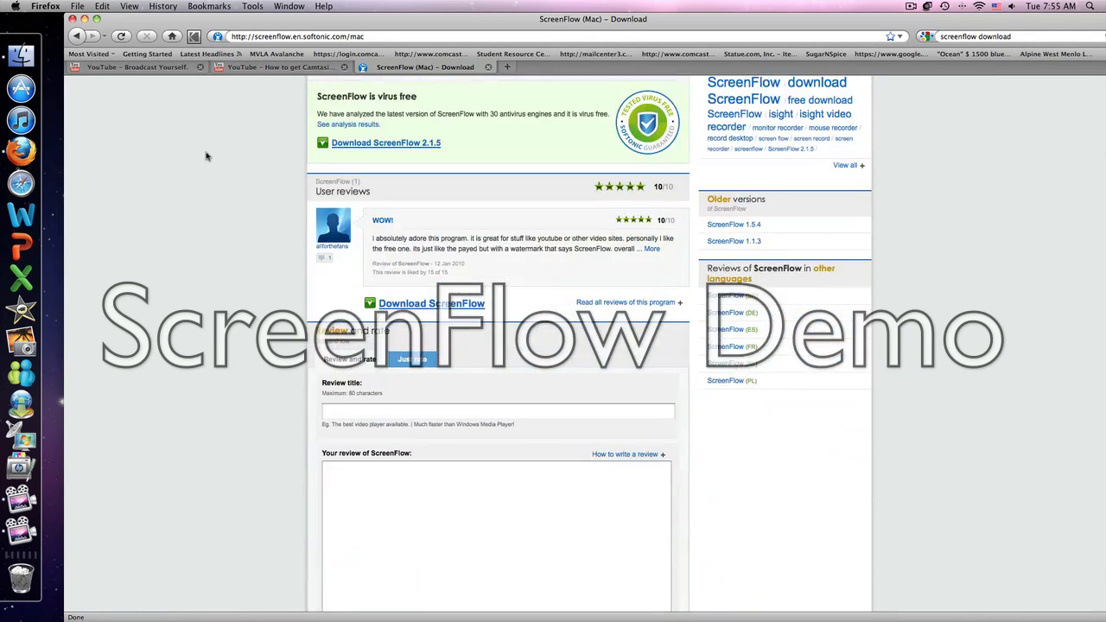
{"action": "scroll", "coordinate": [210, 155], "scroll_direction": "down", "scroll_amount": 5}
{"action": "scroll", "coordinate": [210, 156], "scroll_direction": "up", "scroll_amount": 15}
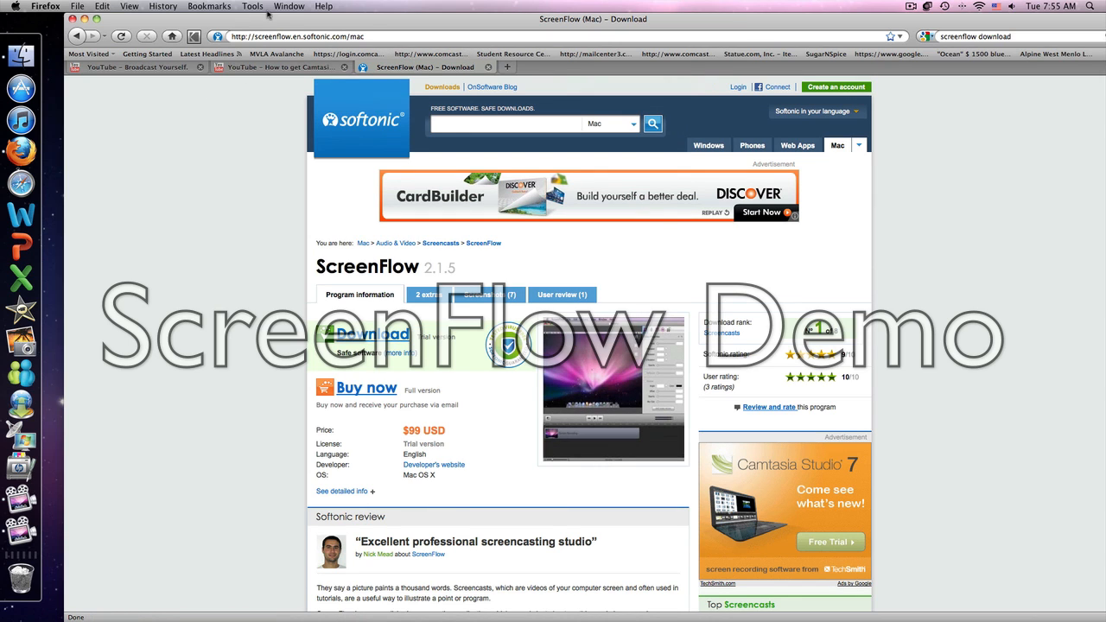
{"action": "left_click", "coordinate": [912, 6]}
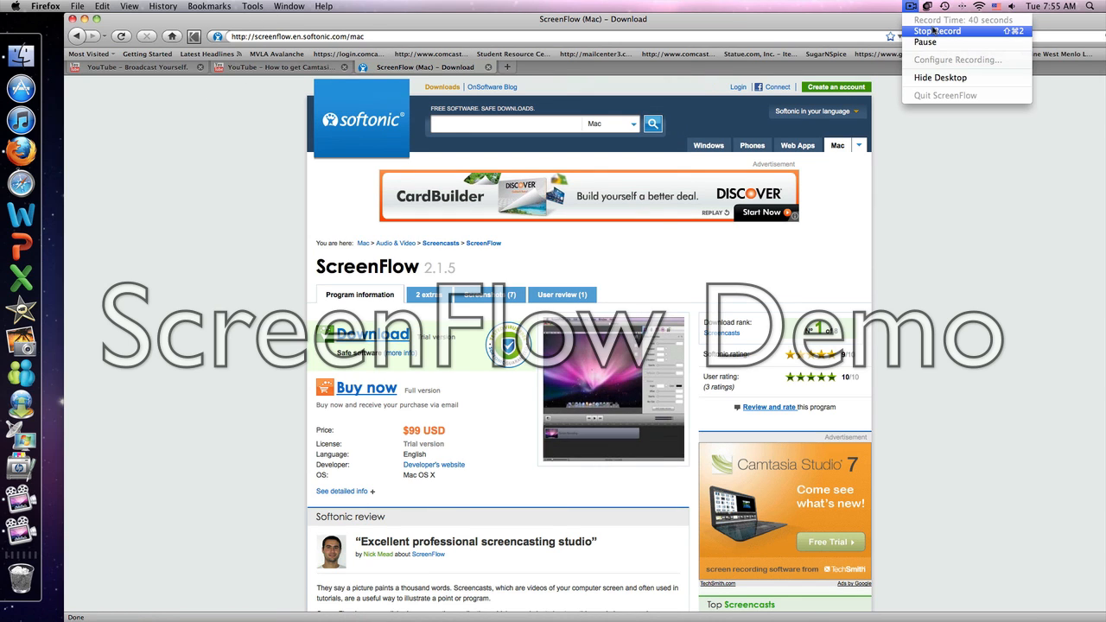